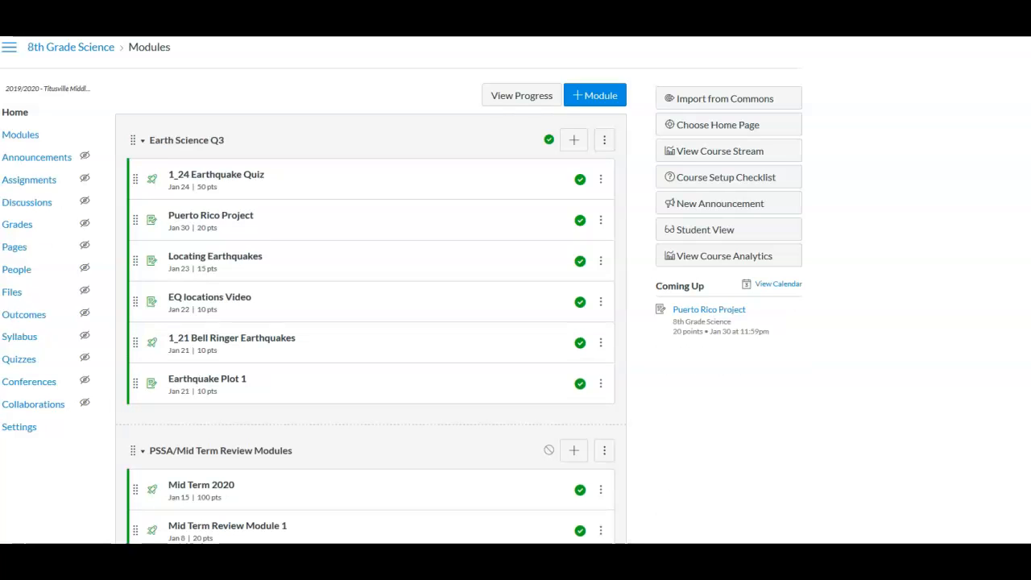
Step: Open the advanced sharing settings of the EQ Lesson 1 Sort student presentation and save link sharing as anyone with the link can view
click(209, 216)
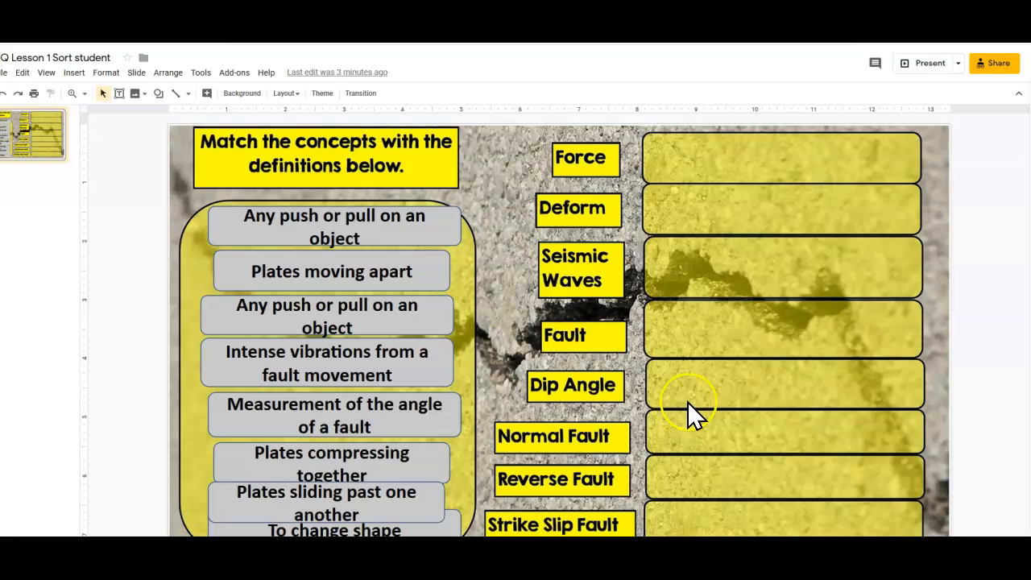
click(993, 64)
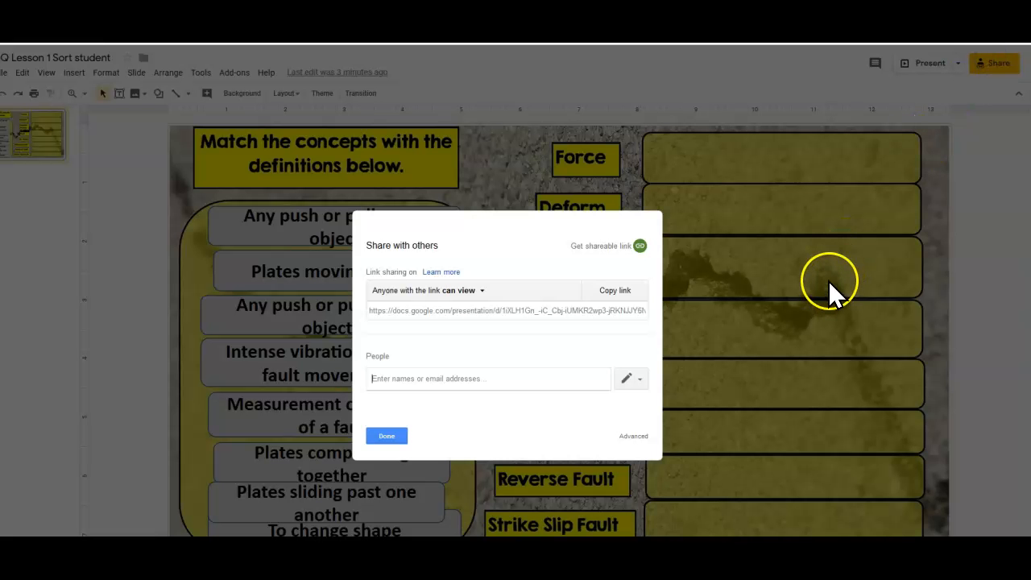
click(633, 436)
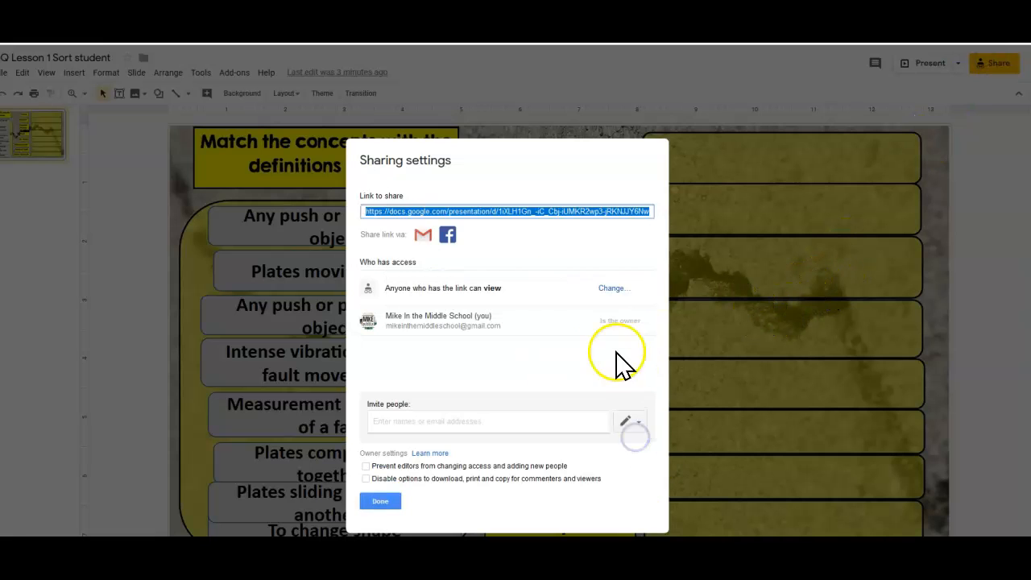
click(614, 289)
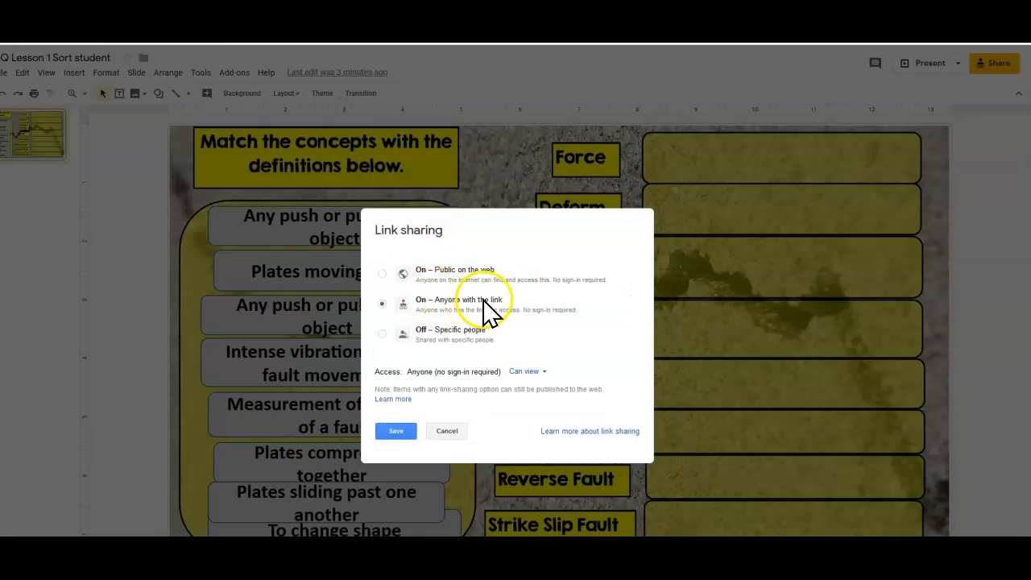
click(398, 433)
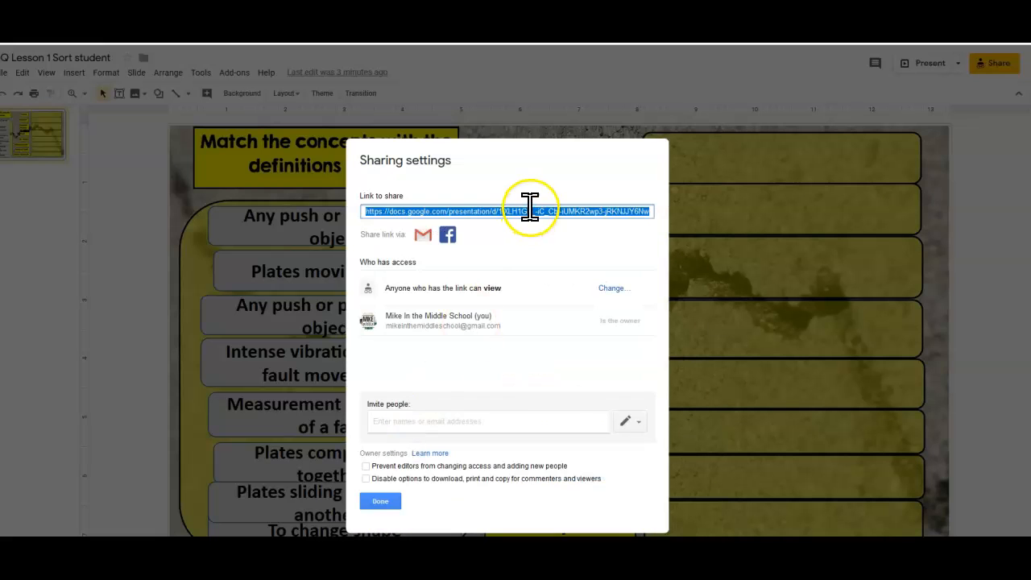
Step: Copy the presentation's share link and close the sharing settings
right_click(530, 208)
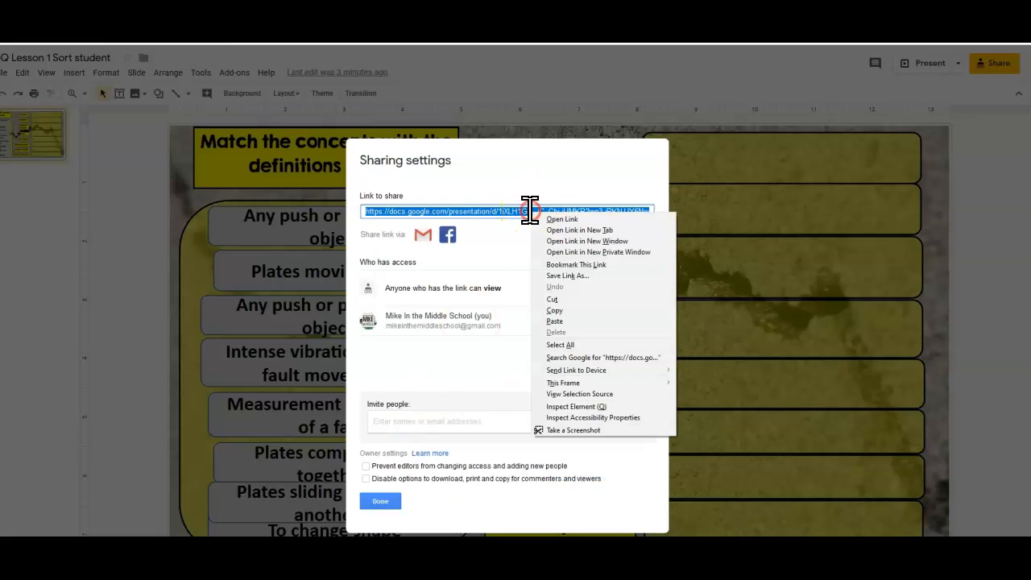
click(552, 310)
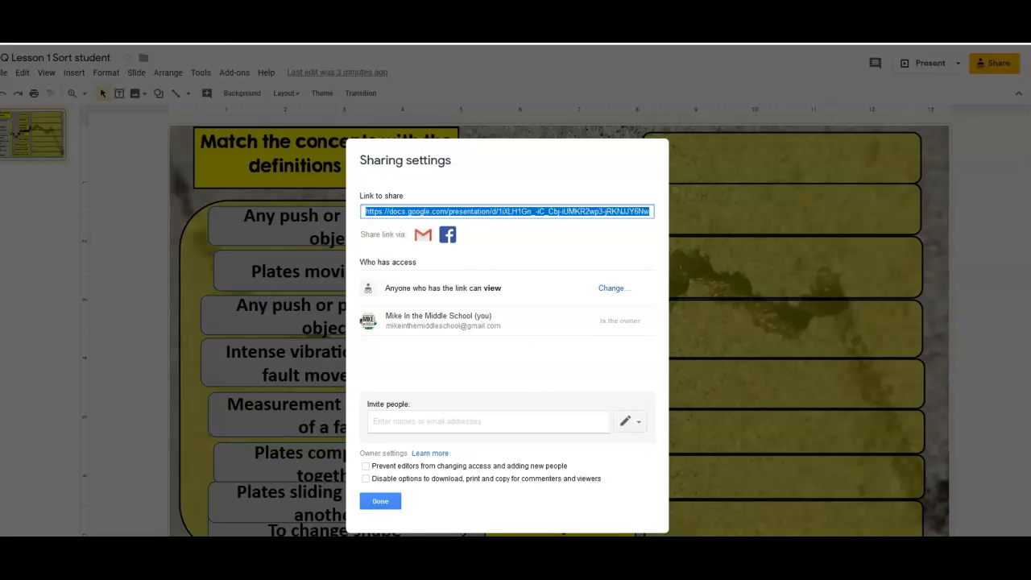
click(385, 503)
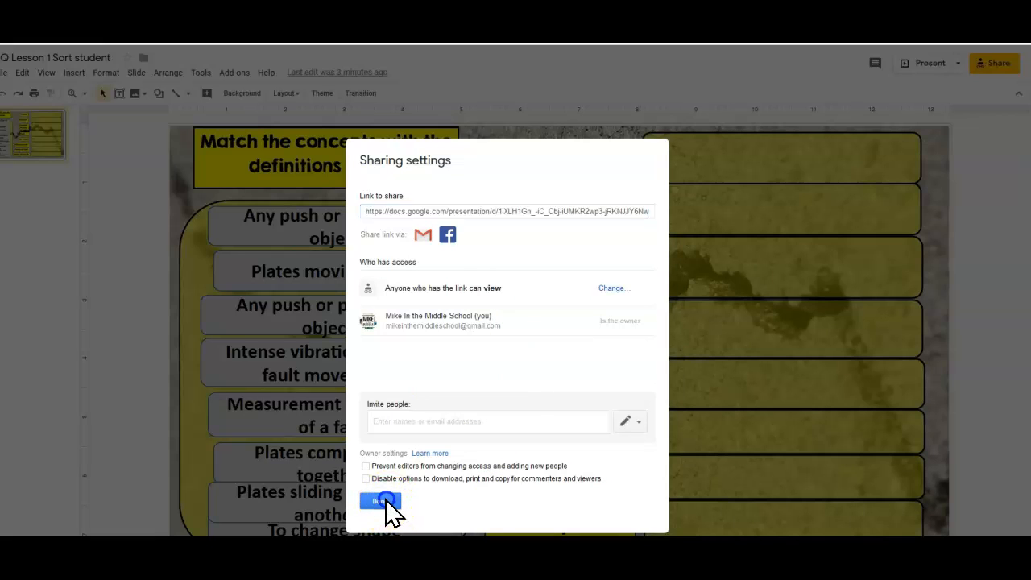
Step: Switch to the untitled Notepad file and paste the presentation's share link into it
mouse_move(306, 572)
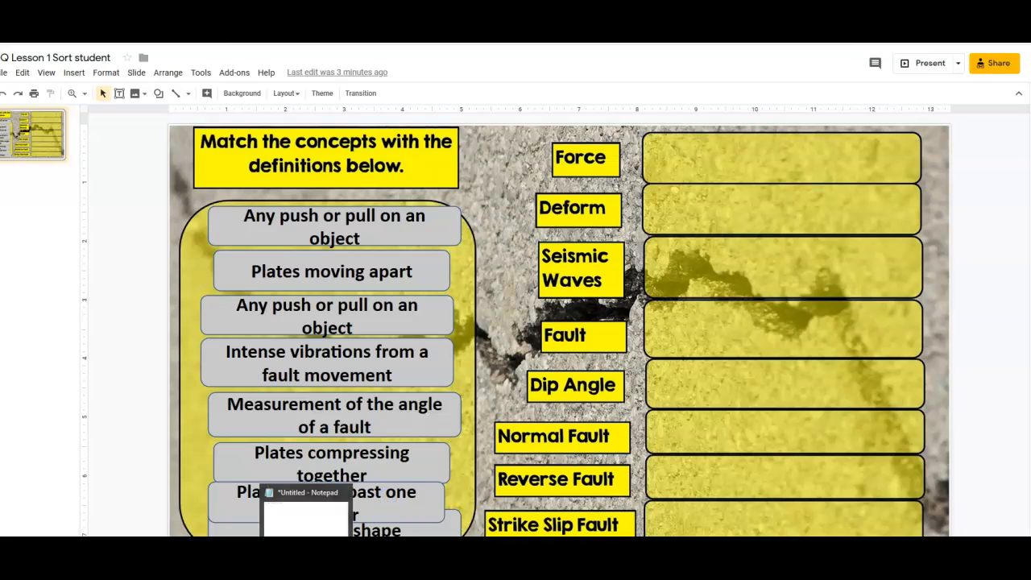
click(306, 572)
click(273, 134)
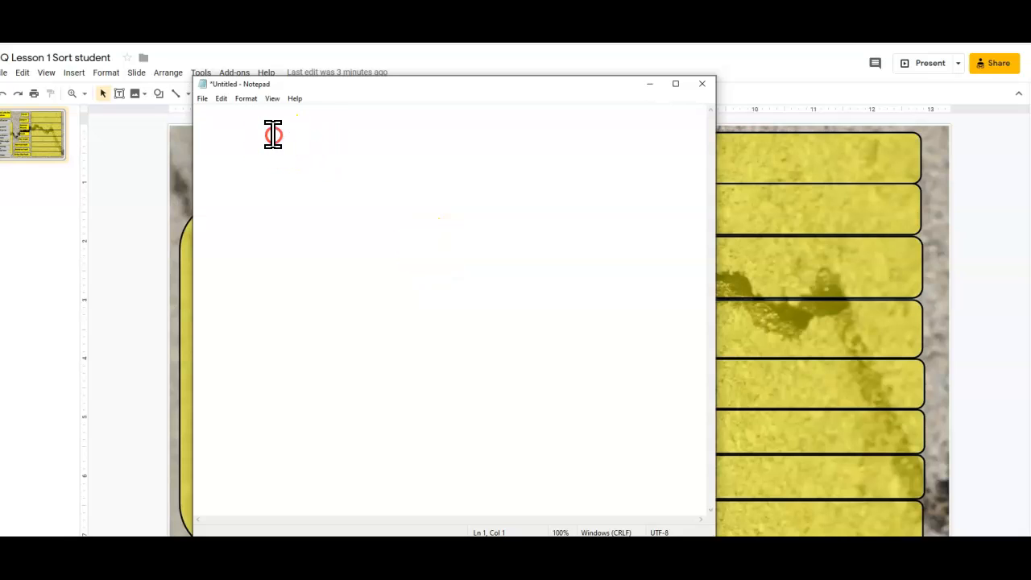
right_click(273, 135)
click(234, 186)
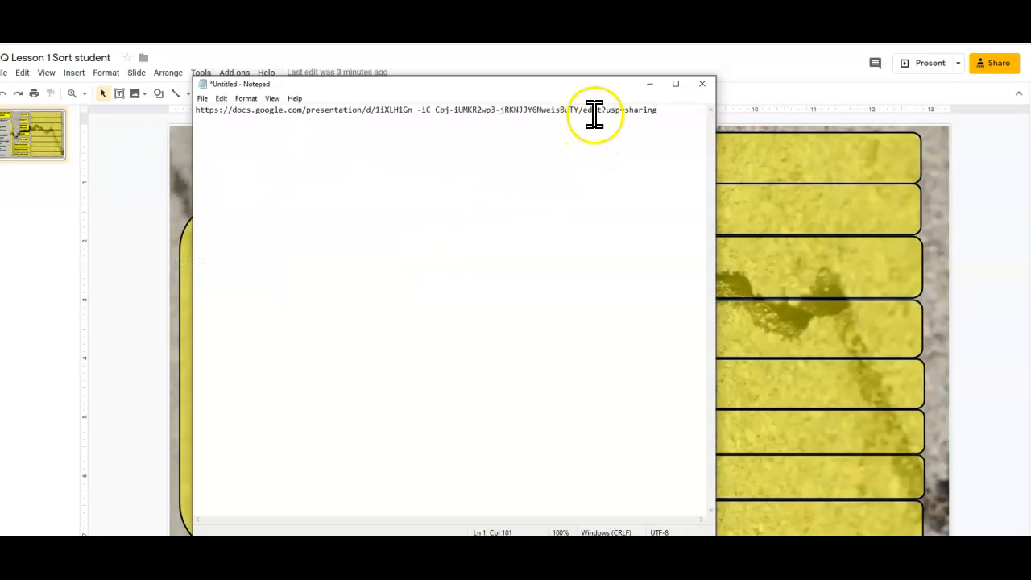
Step: Replace the link's ending "edit?usp=sharing" with "copy" and copy the whole edited link
click(593, 113)
drag(593, 114, 670, 113)
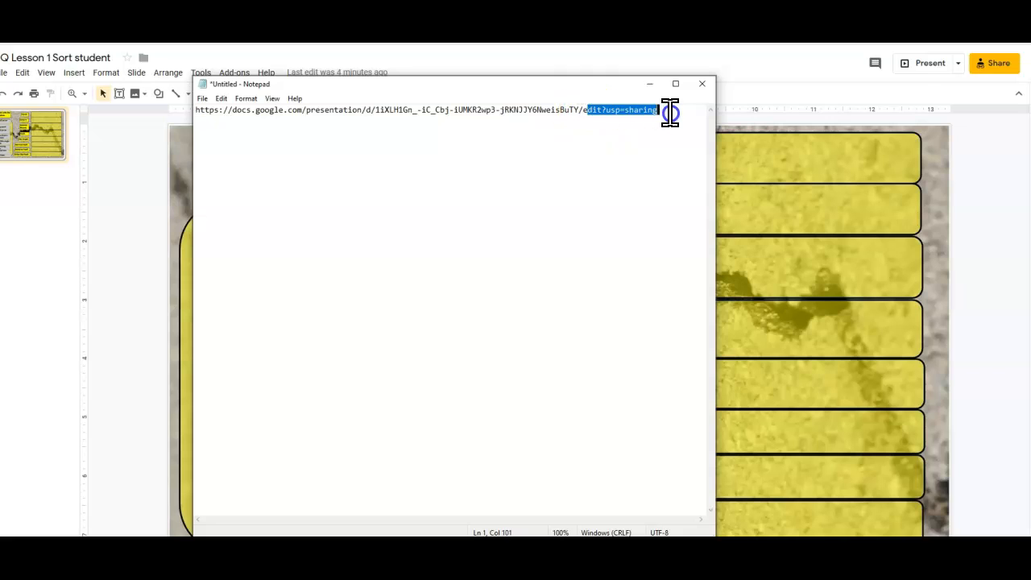
key(BackSpace)
key(BackSpace)
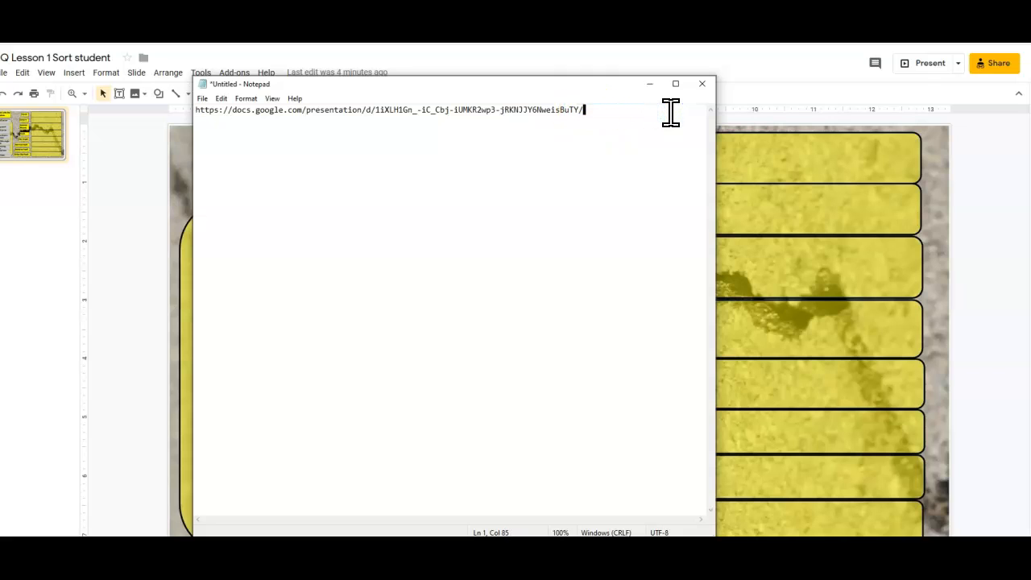
text(copy)
drag(604, 109, 110, 137)
key(ctrl+c)
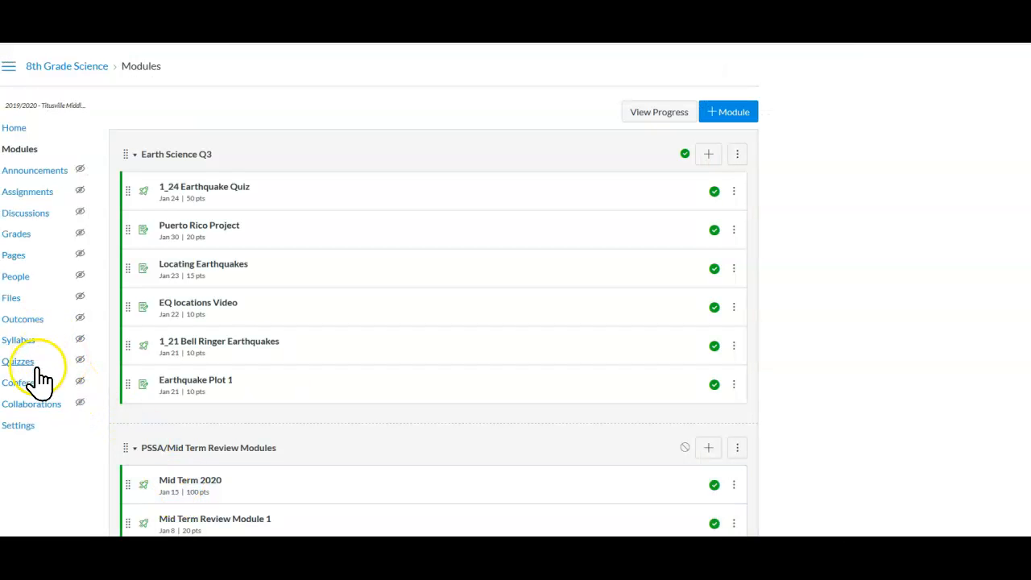
Step: In the 8th Grade Science course in Canvas, create a new assignment named "Earthquake Concepts"
click(28, 191)
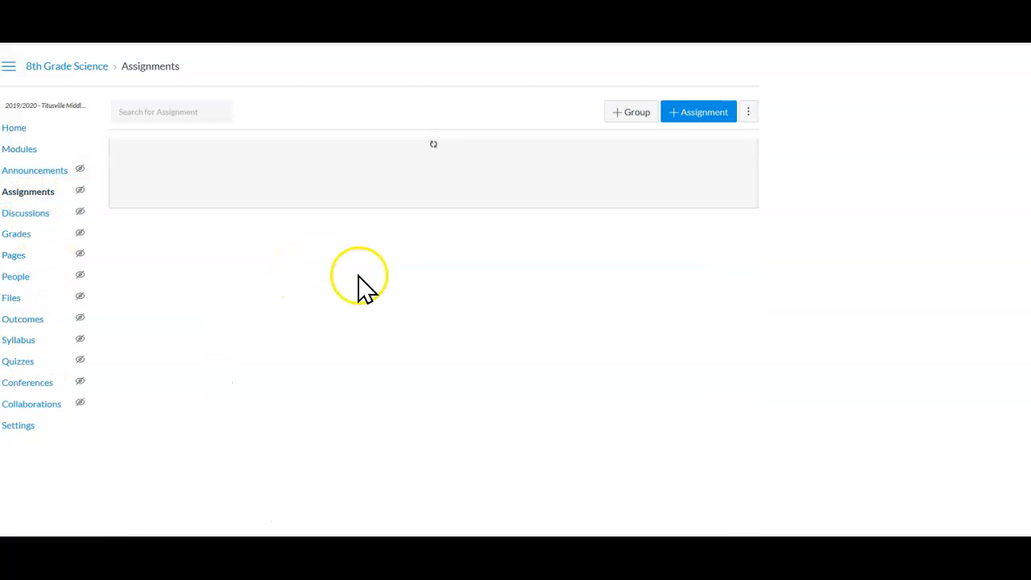
click(700, 112)
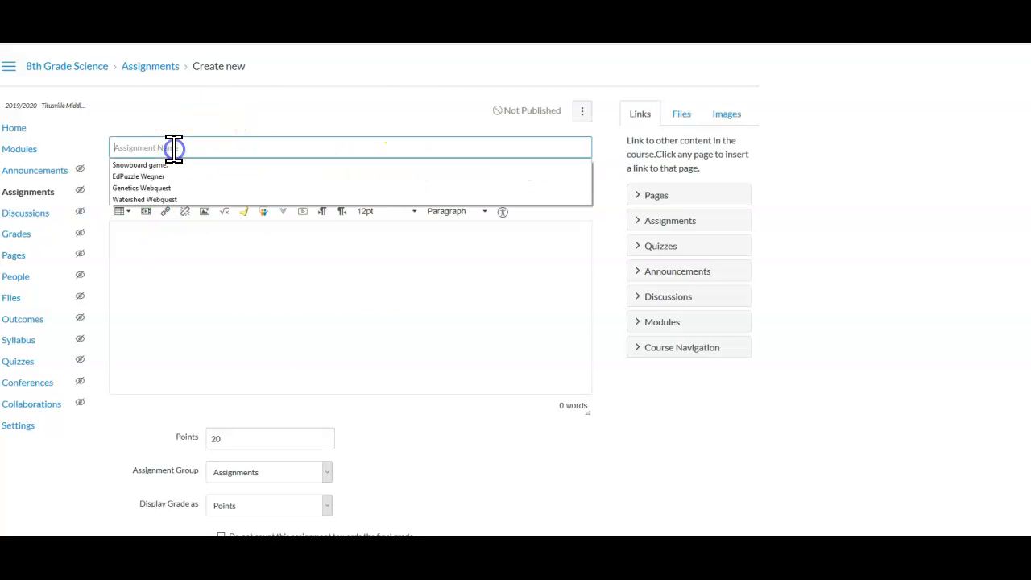
text(Earthquake COncept)
key(BackSpace)
key(BackSpace)
key(BackSpace)
key(BackSpace)
key(BackSpace)
key(BackSpace)
key(BackSpace)
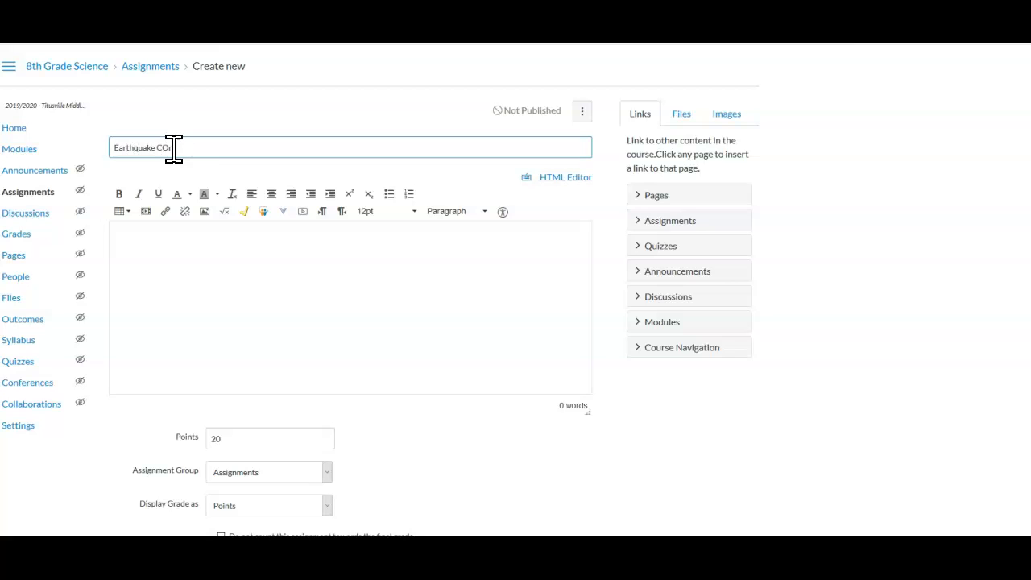
text(Concepts)
Step: Paste the copy link into the assignment description and add the line "Complete the following document." above it
click(149, 237)
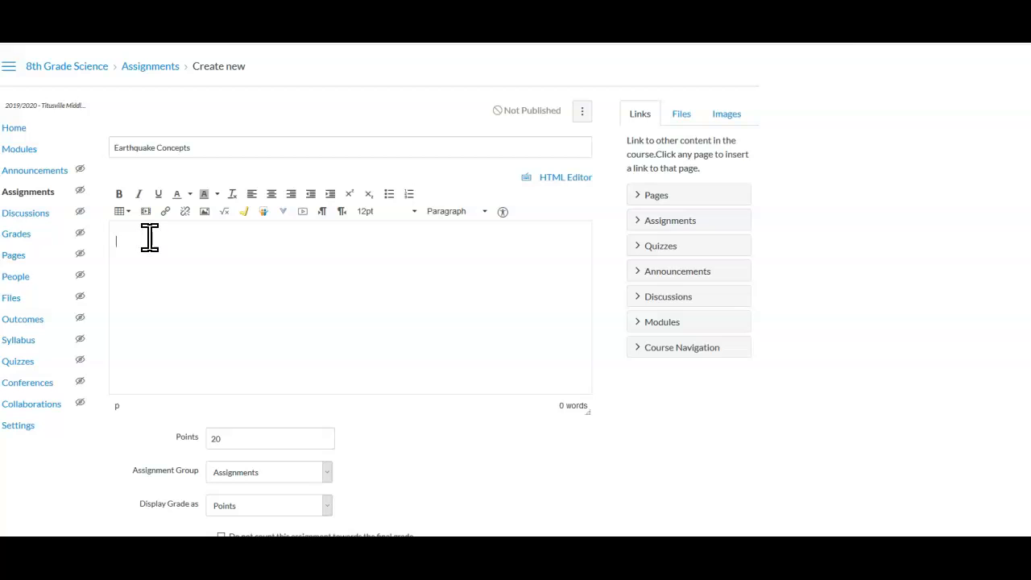
key(ctrl+v)
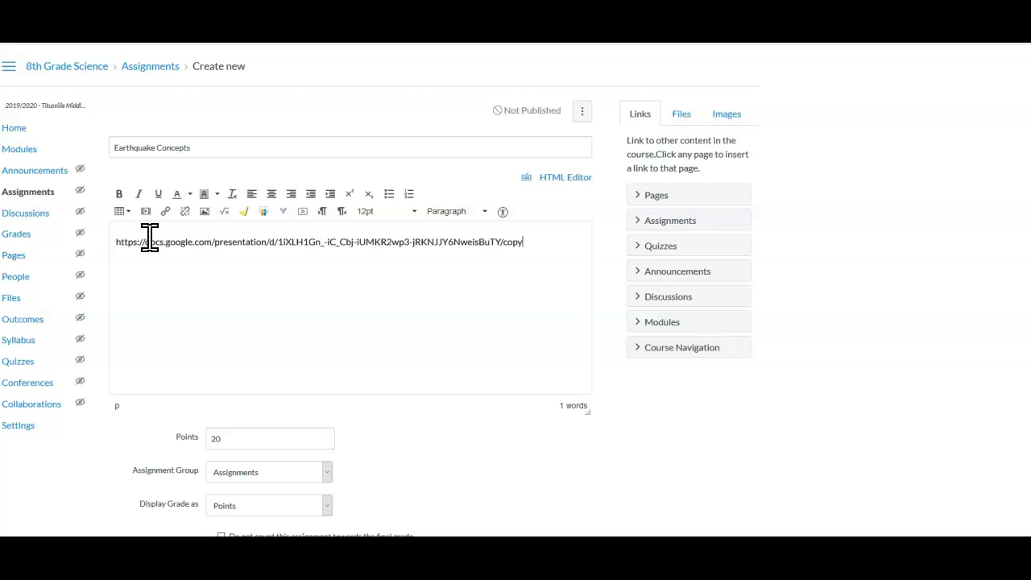
key(Return)
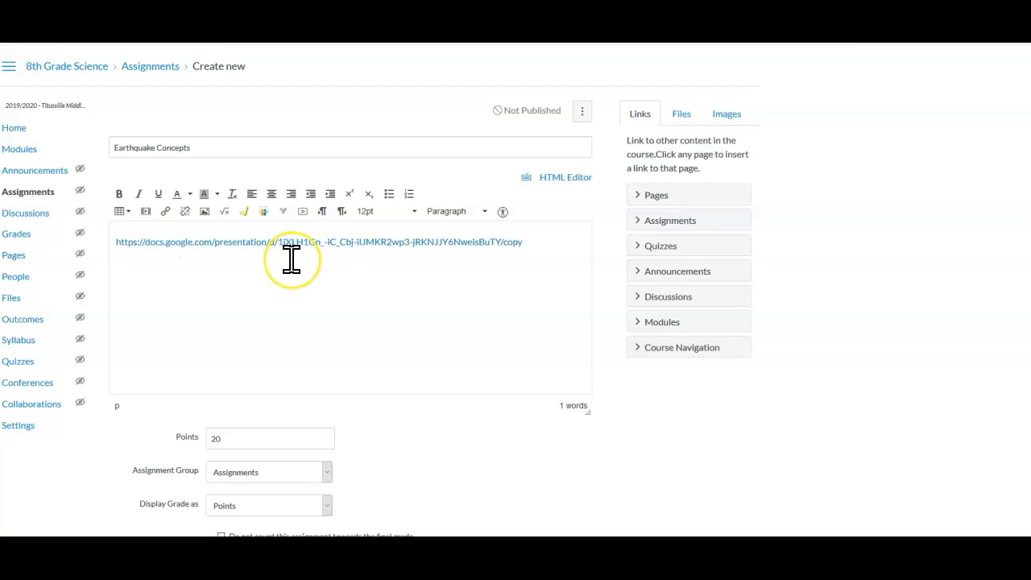
key(Return)
key(Up)
text(Complete the following document.)
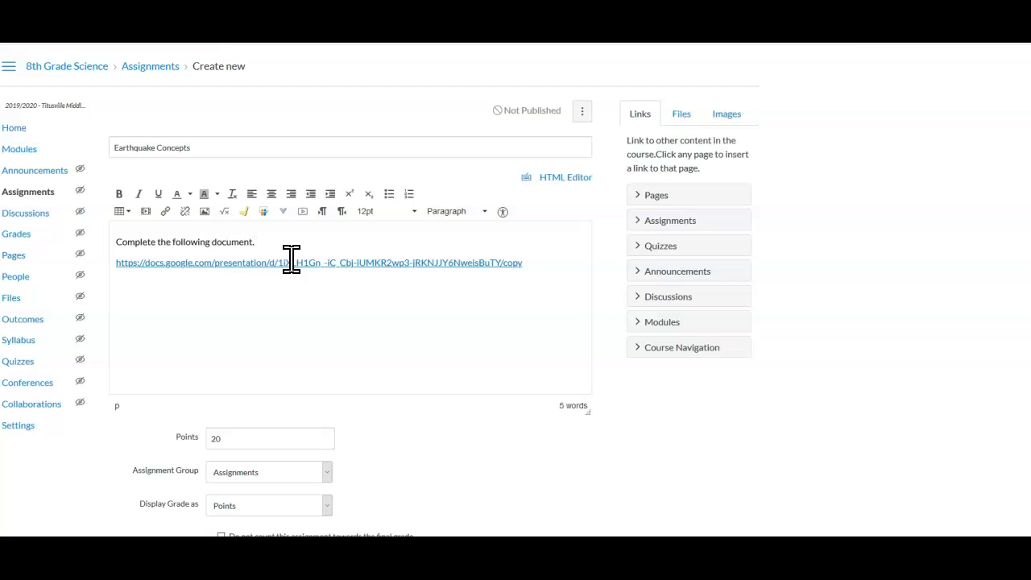
Step: Set the assignment's points to 10
click(164, 442)
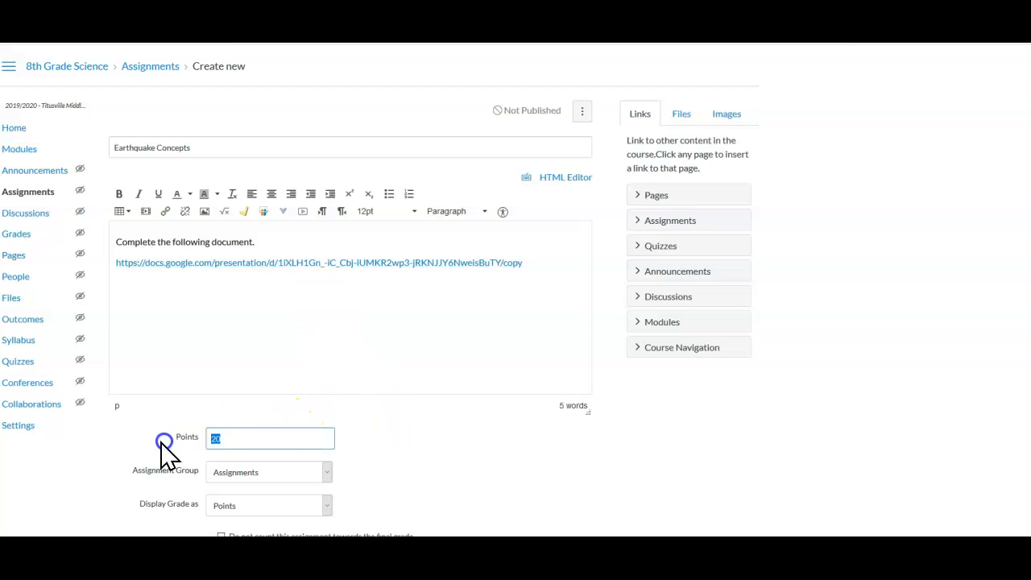
text(1)
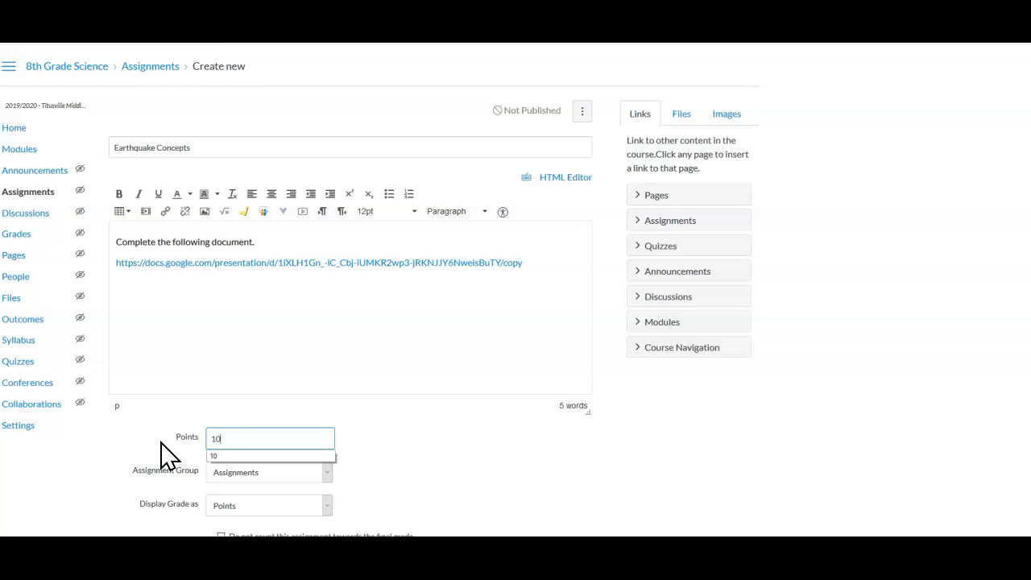
click(469, 489)
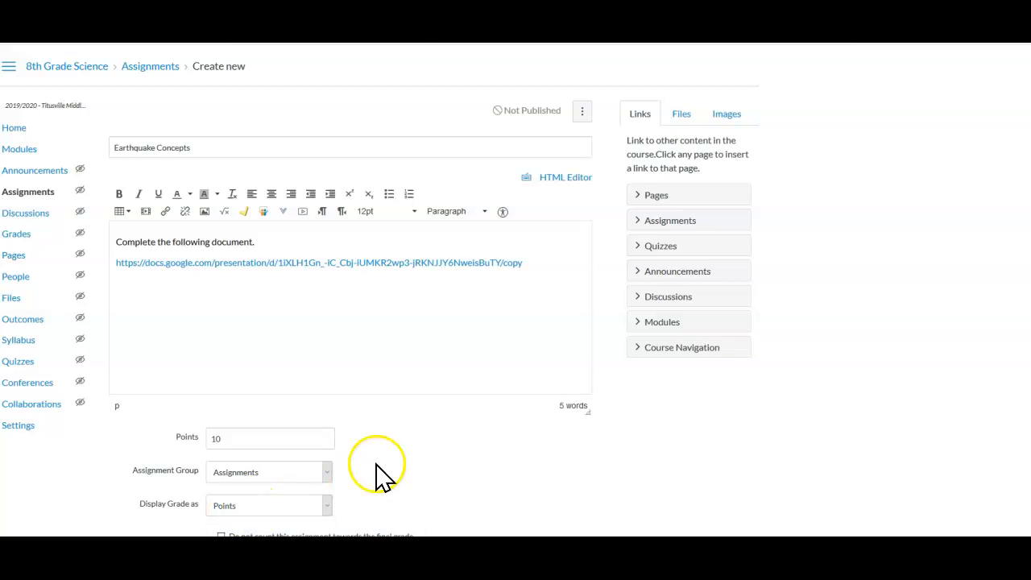
Step: Set the assignment's availability end date to Feb 14 at 11:59pm, then save and publish it
scroll(714, 476, down, 6)
scroll(714, 451, up, 3)
scroll(715, 443, down, 4)
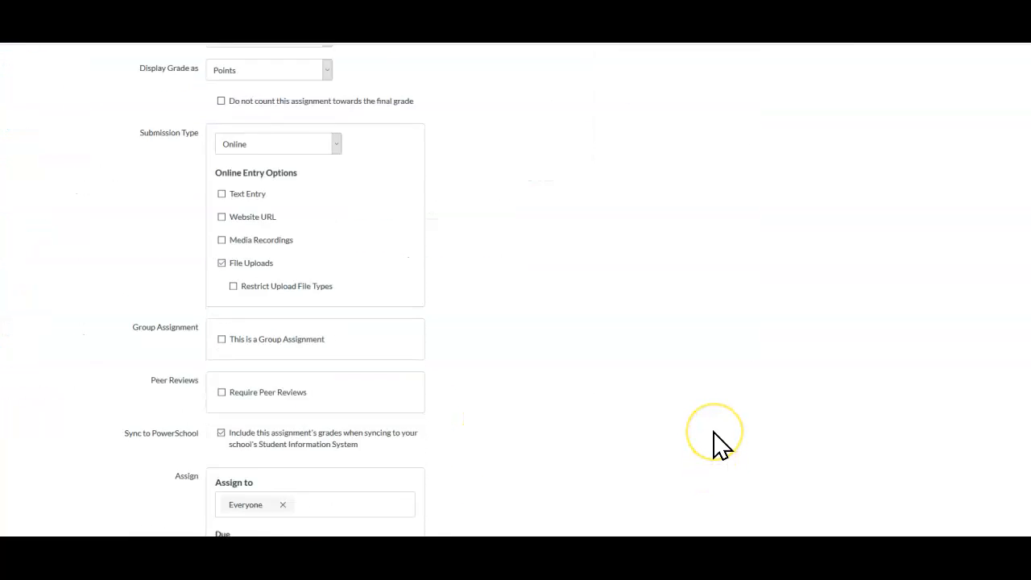
scroll(322, 314, up, 2)
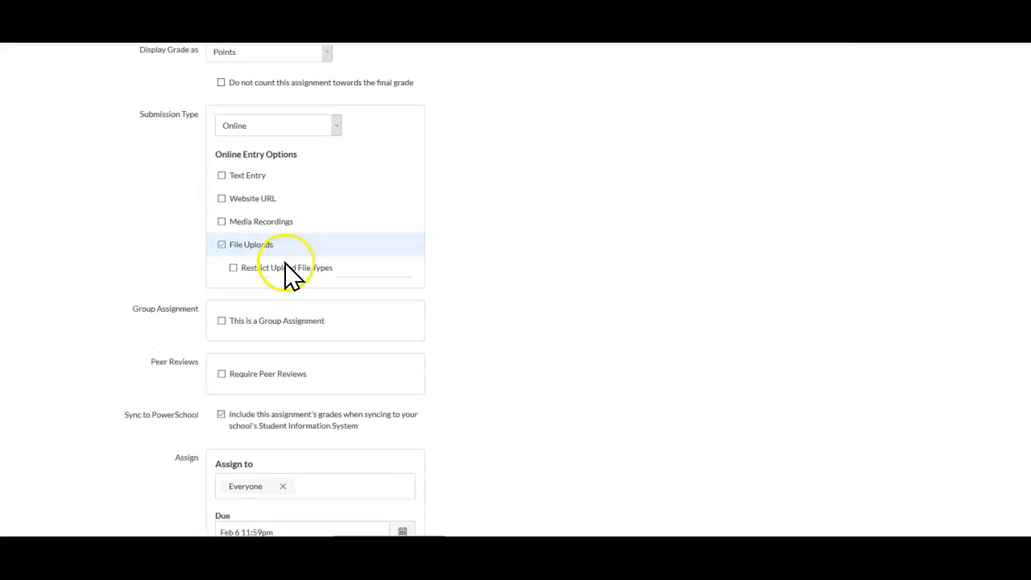
scroll(266, 338, down, 2)
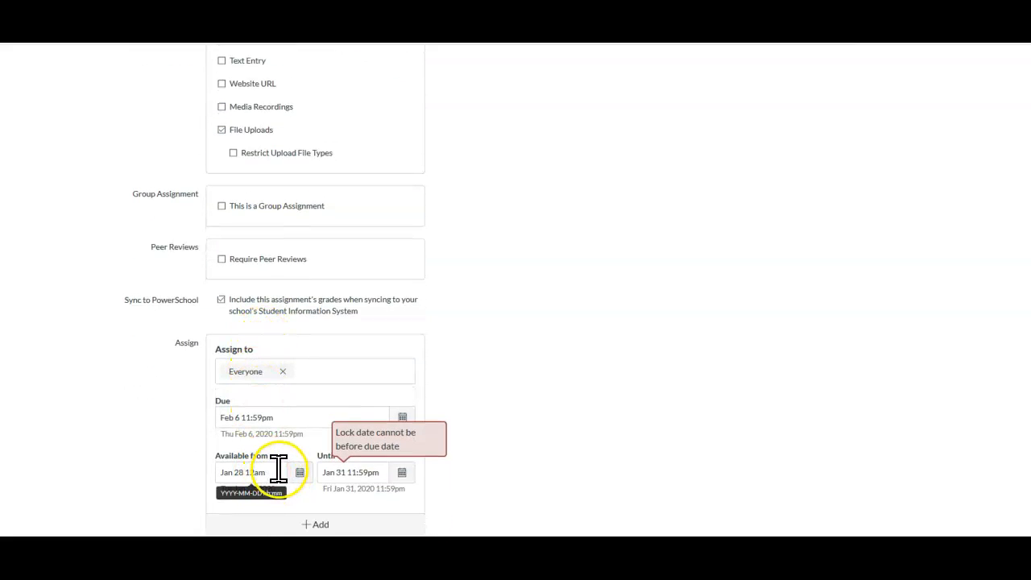
click(401, 473)
click(444, 327)
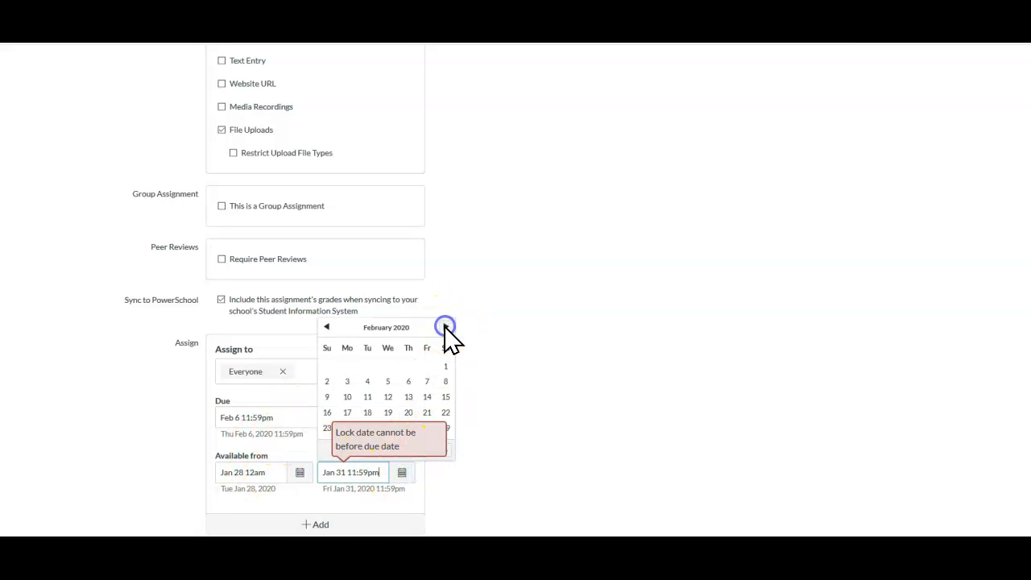
click(427, 397)
click(618, 435)
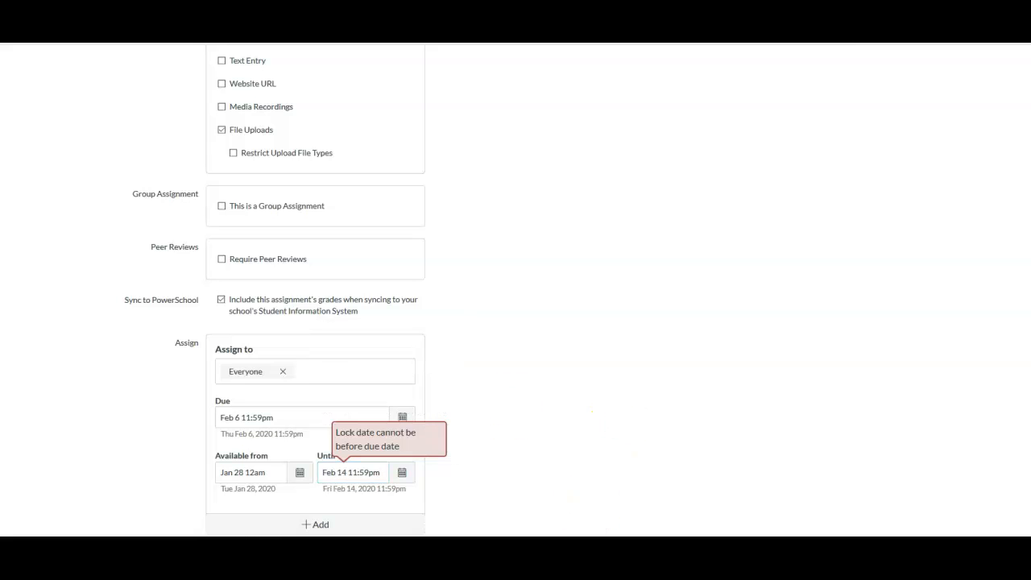
key(Return)
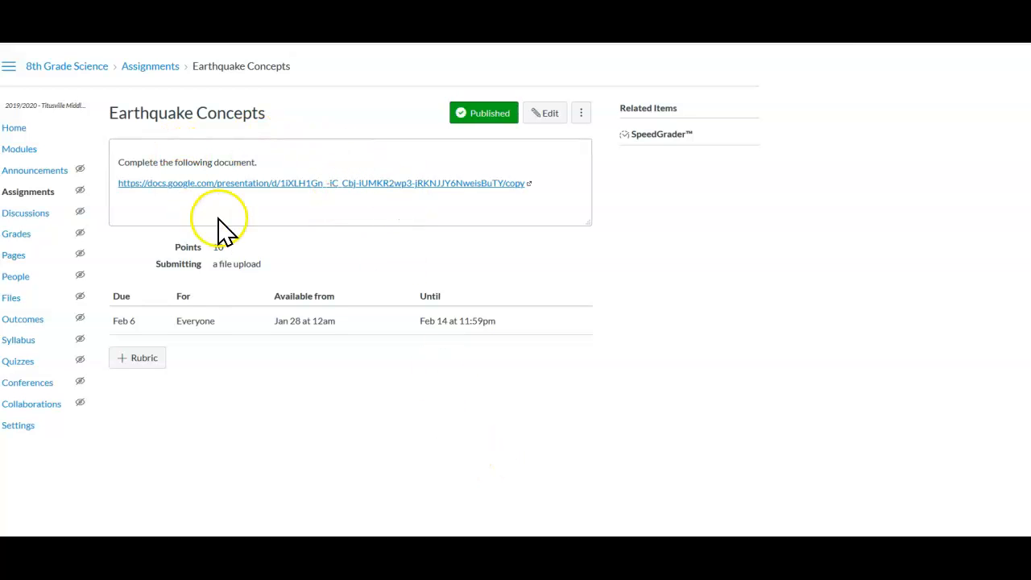
Step: Follow the assignment's link to make a copy of the presentation and open the copy's title for editing
click(329, 183)
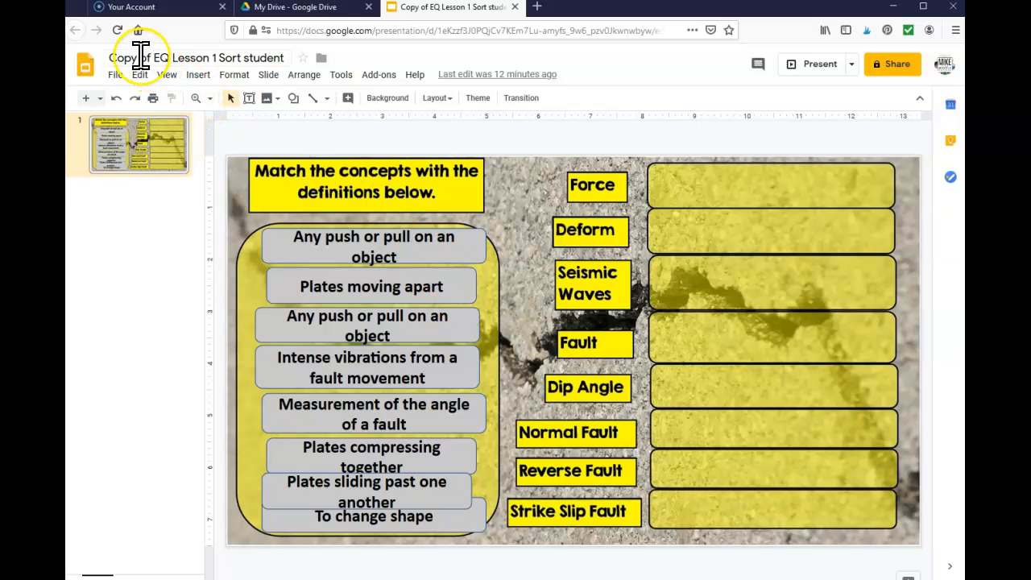
click(110, 61)
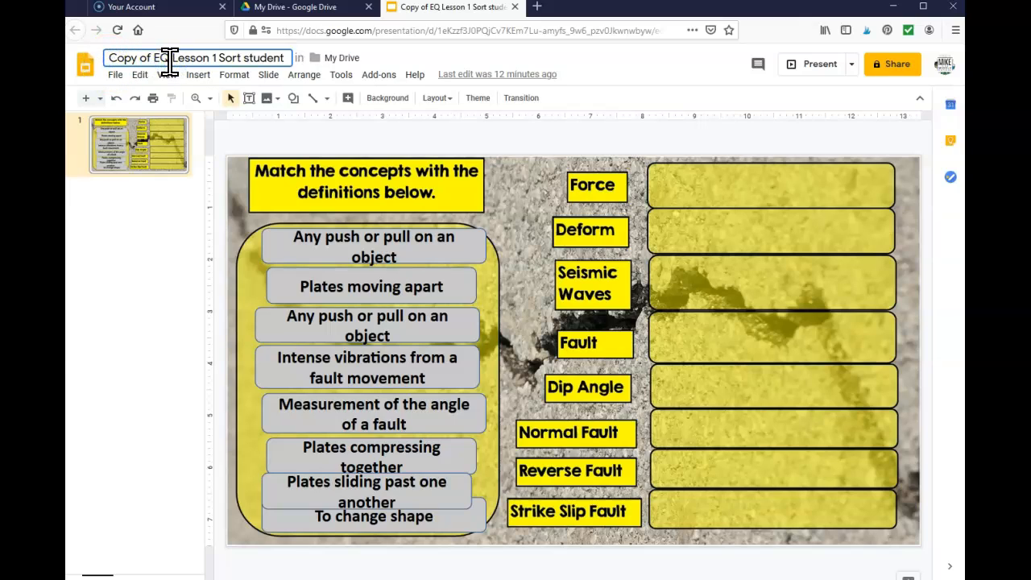
click(123, 57)
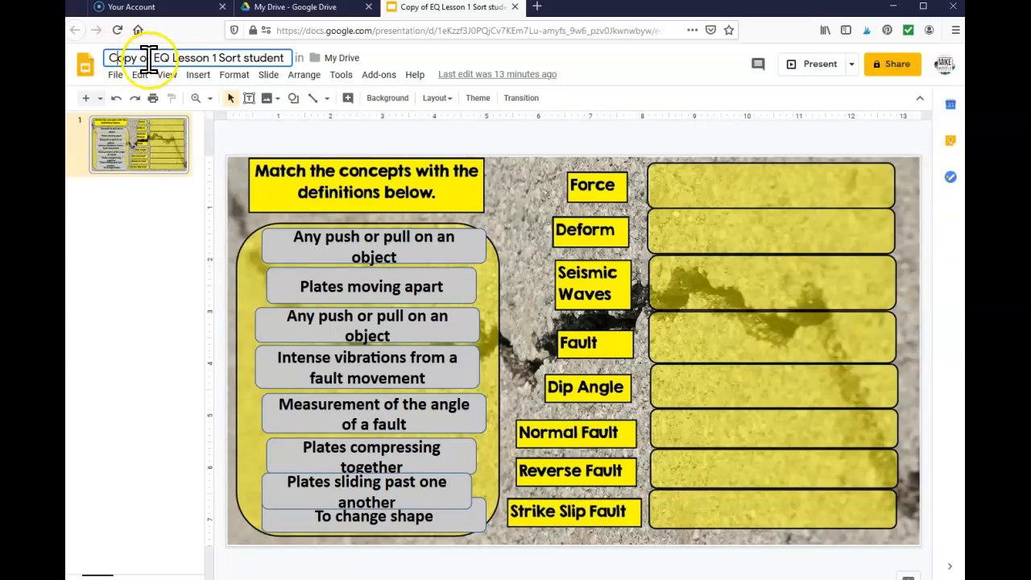
click(99, 65)
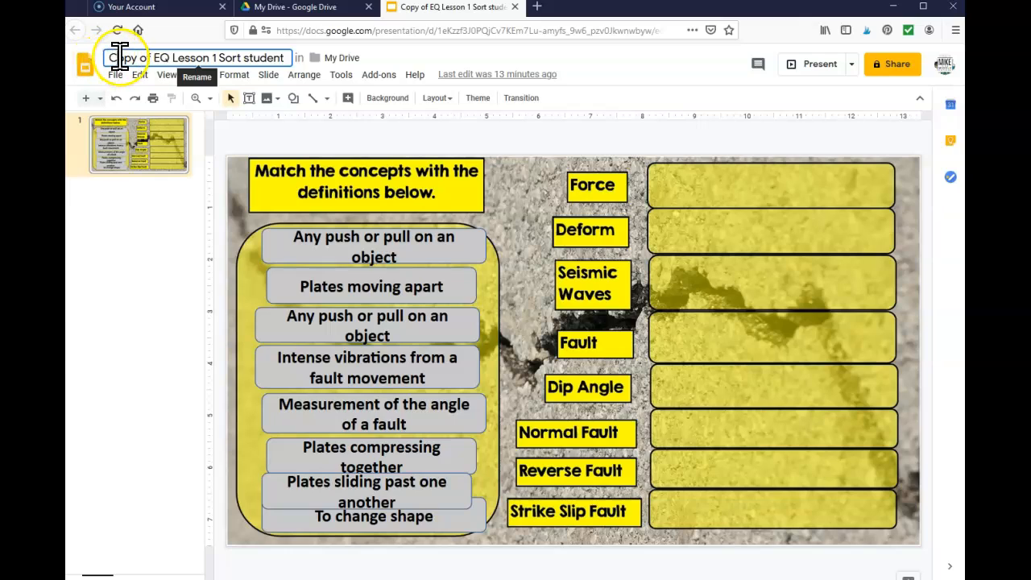